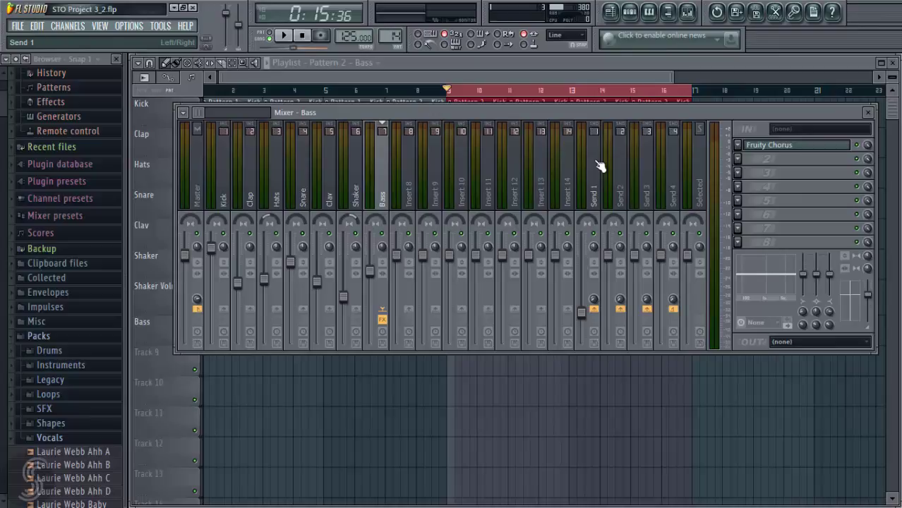
Step: Select the Send 1 mixer track and bring up the plugin list for its first FX slot
click(595, 189)
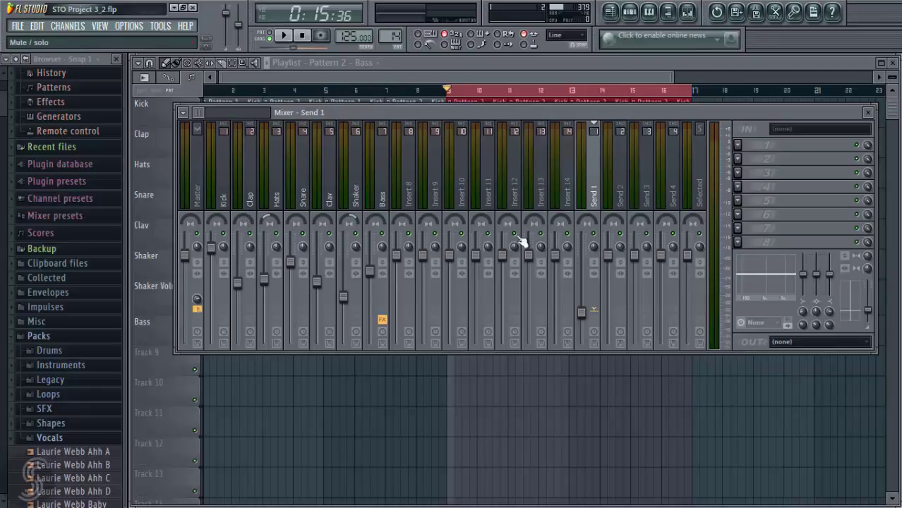
click(738, 145)
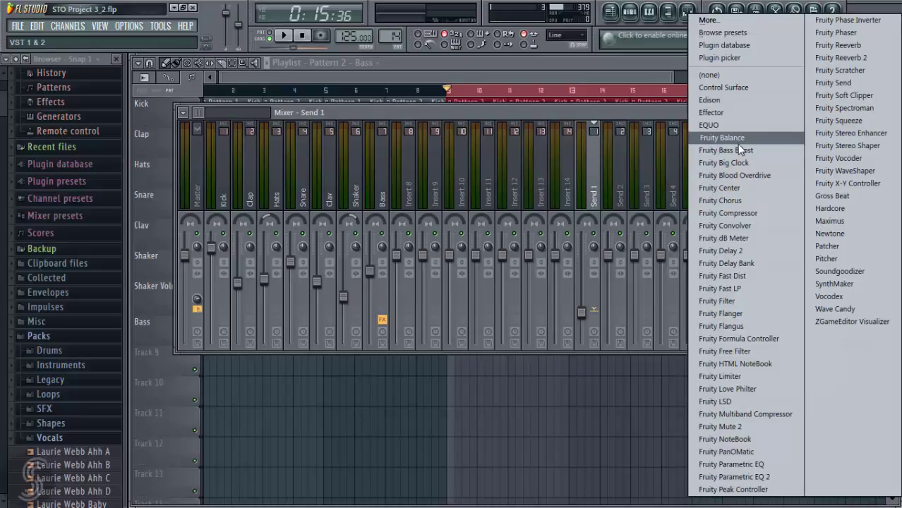
Step: Load Fruity Reeverb 2 on Send 1 with WET at 100% and DRY lowered, then close it
click(842, 58)
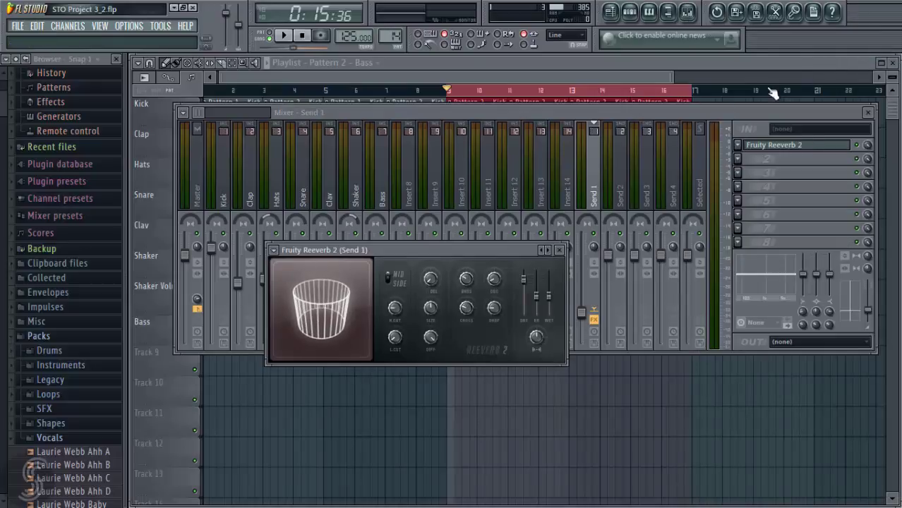
drag(505, 249, 597, 206)
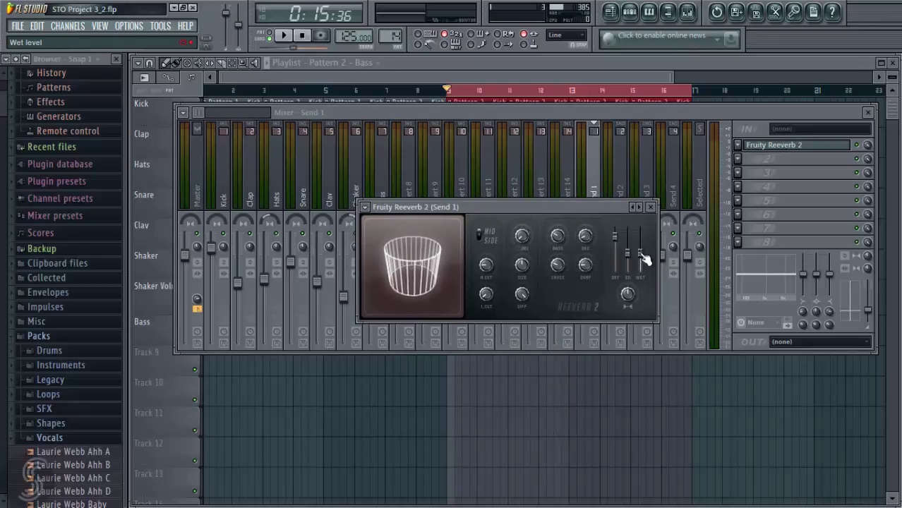
scroll(642, 258, up, 3)
scroll(615, 243, down, 3)
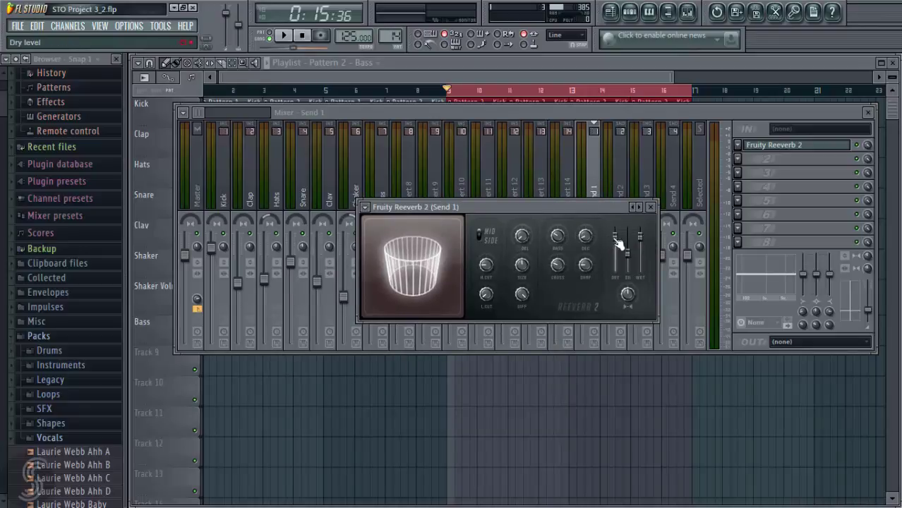
scroll(615, 251, down, 2)
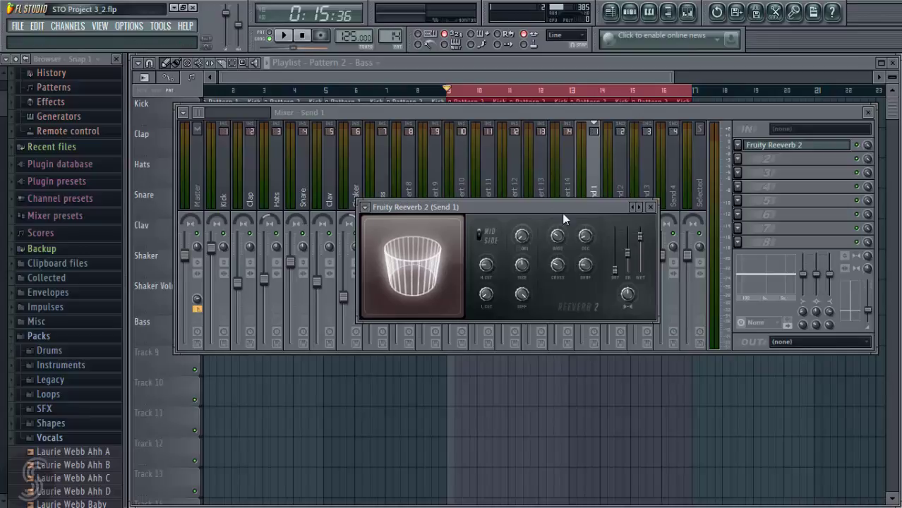
drag(581, 213, 621, 239)
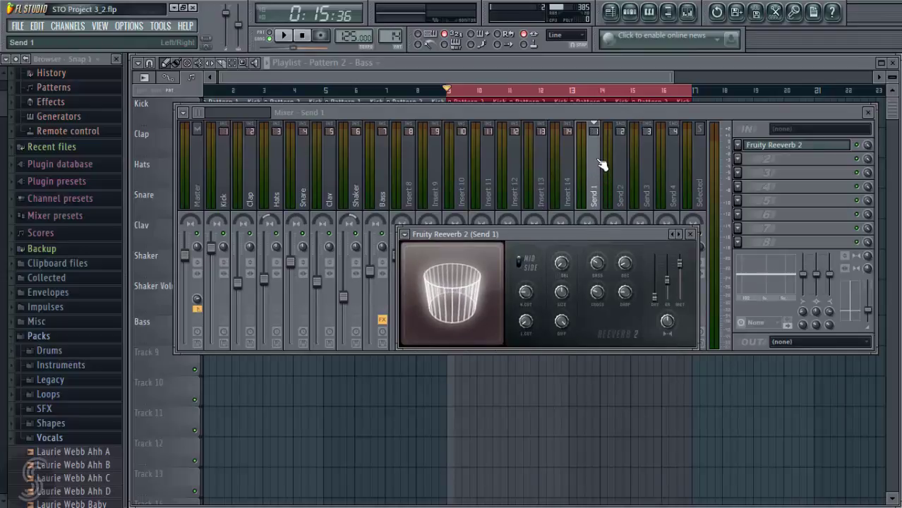
drag(601, 232, 573, 176)
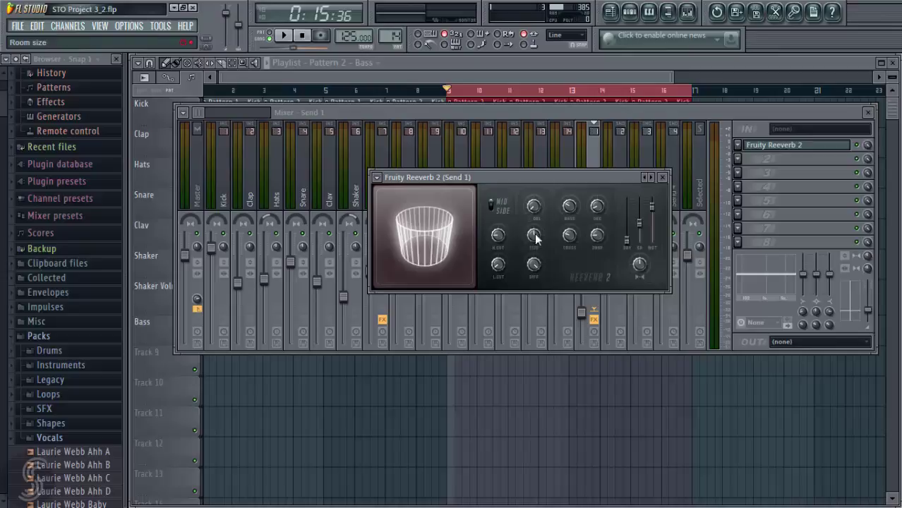
click(664, 178)
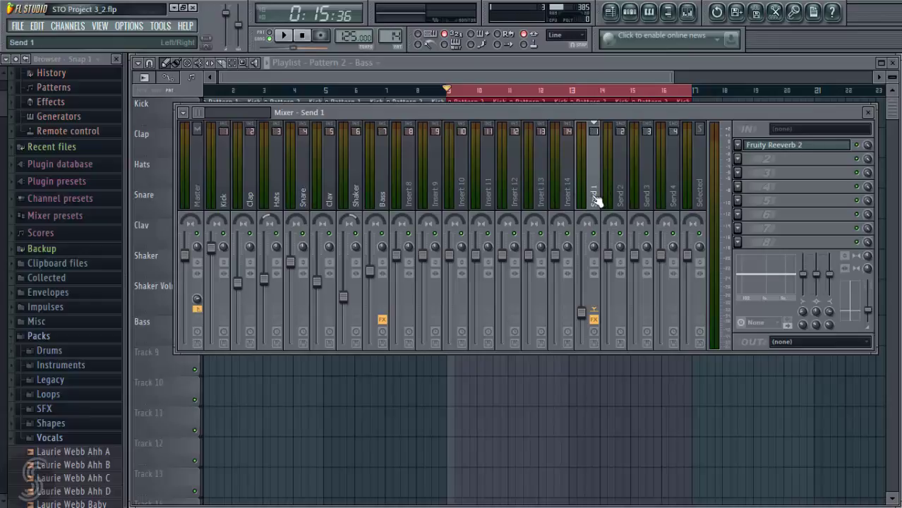
Step: Raise the Clap track's send to Send 1 to 34% while the song plays
click(251, 183)
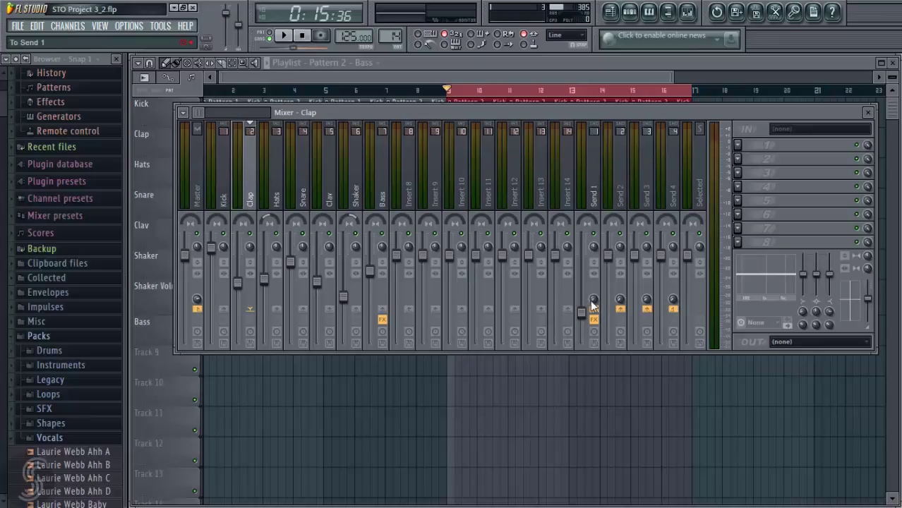
drag(595, 305, 595, 310)
key(space)
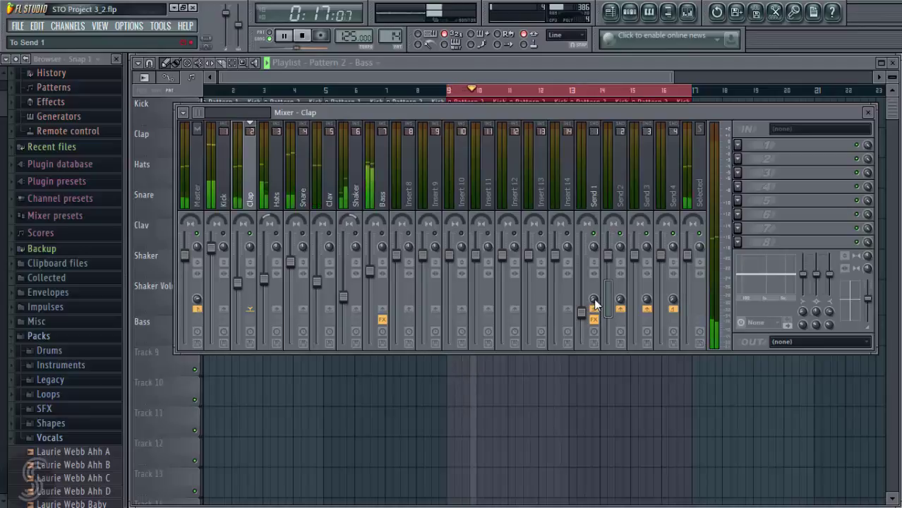
drag(595, 302, 595, 255)
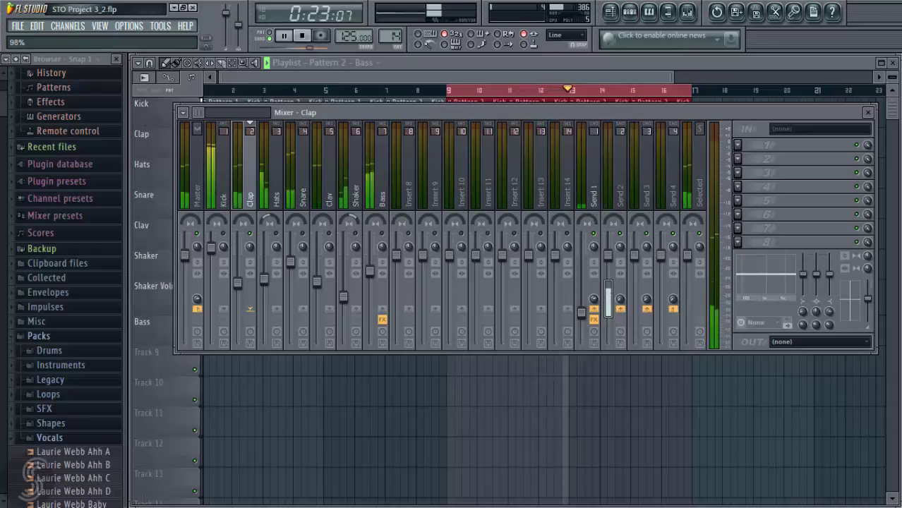
Step: Bring the Send 1 level up to about 47% and fine-tune the Clap send
drag(582, 313, 581, 301)
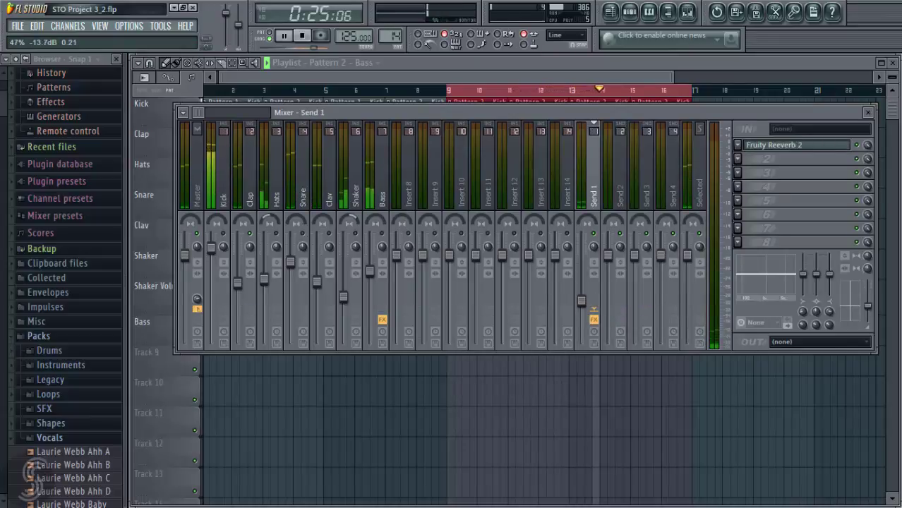
click(251, 194)
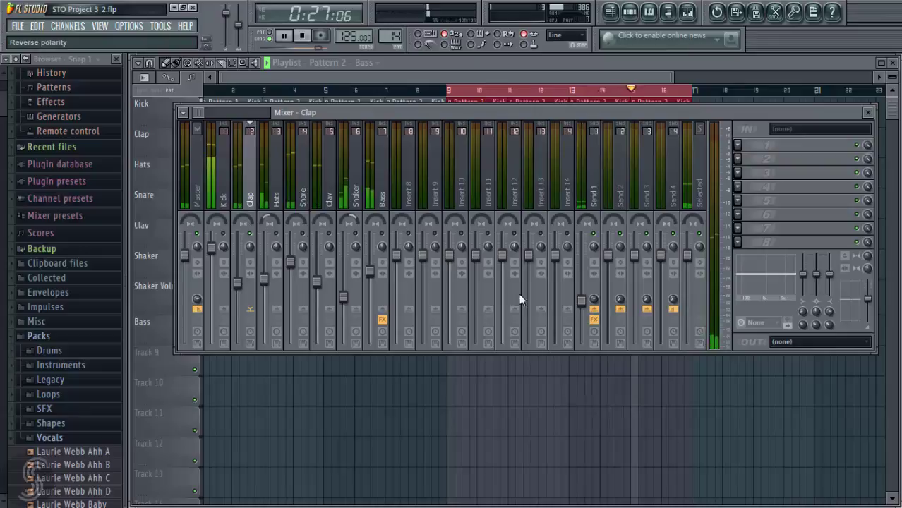
mouse_move(598, 302)
mouse_down()
mouse_move(609, 298)
mouse_move(595, 296)
mouse_up()
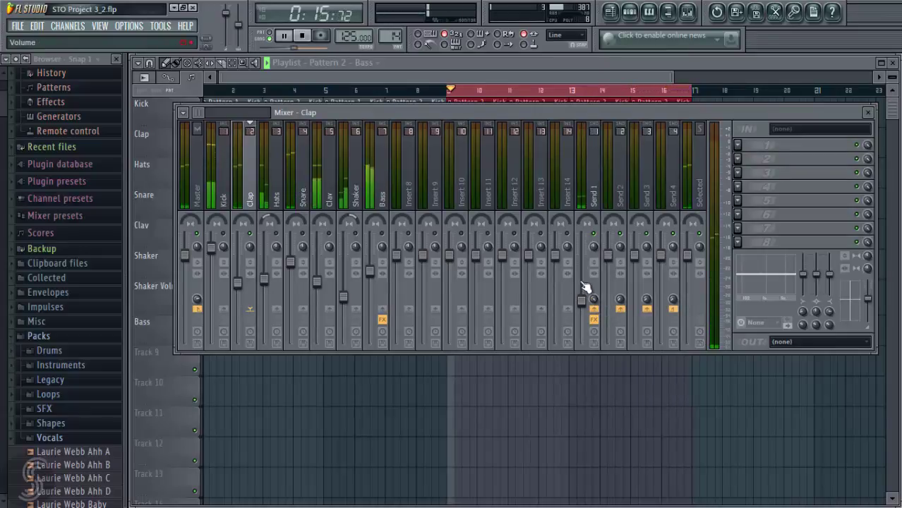
key(space)
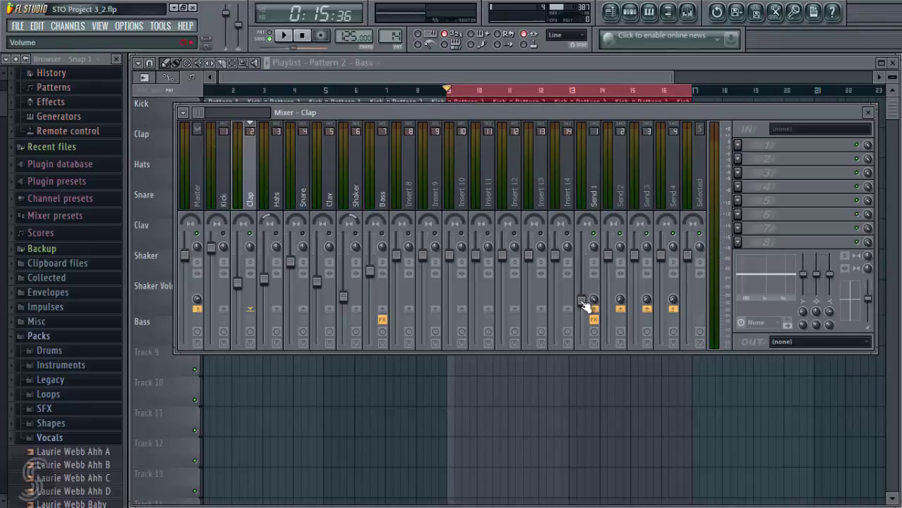
drag(587, 302, 583, 267)
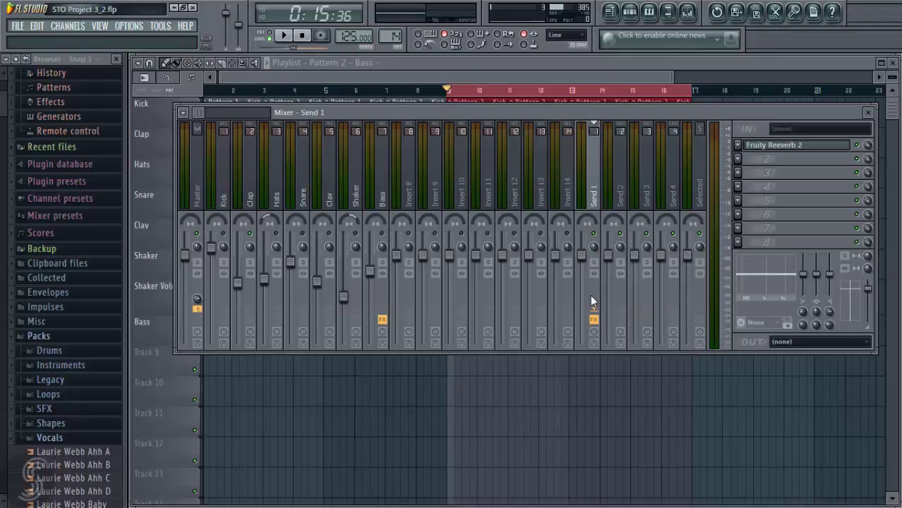
click(237, 224)
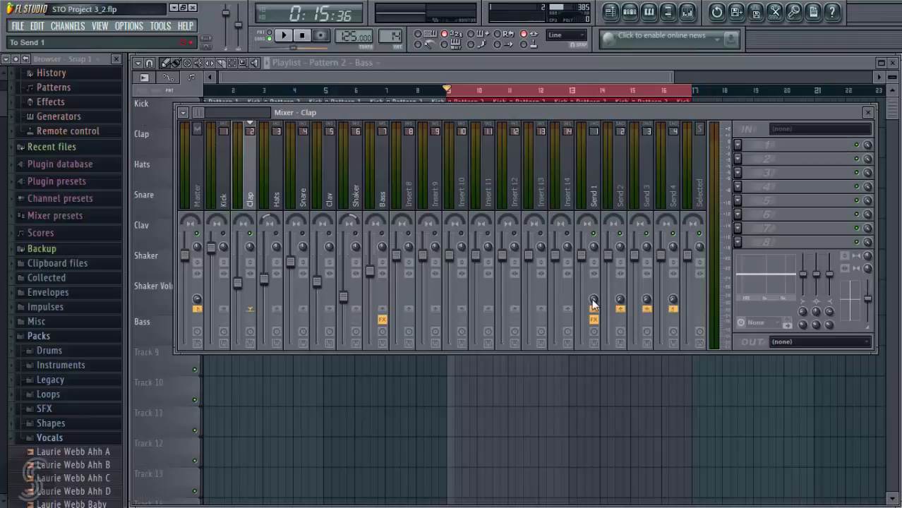
key(space)
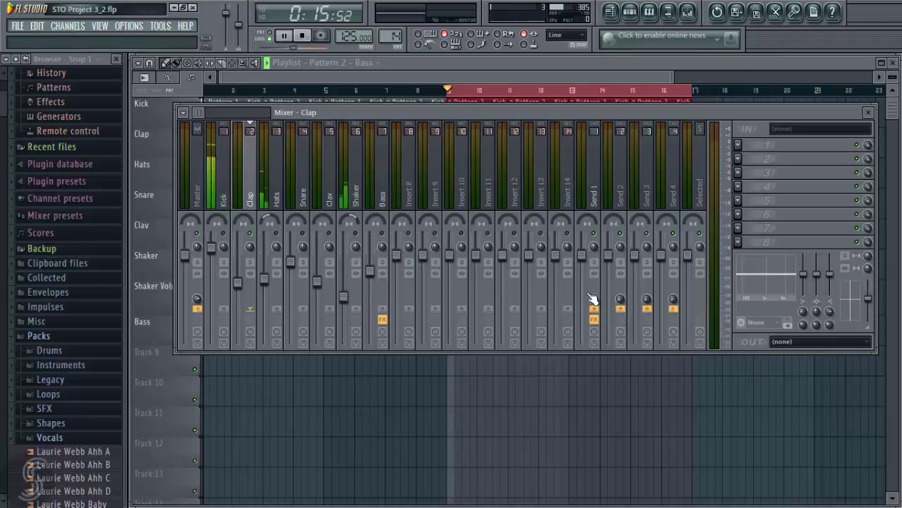
drag(607, 311, 608, 281)
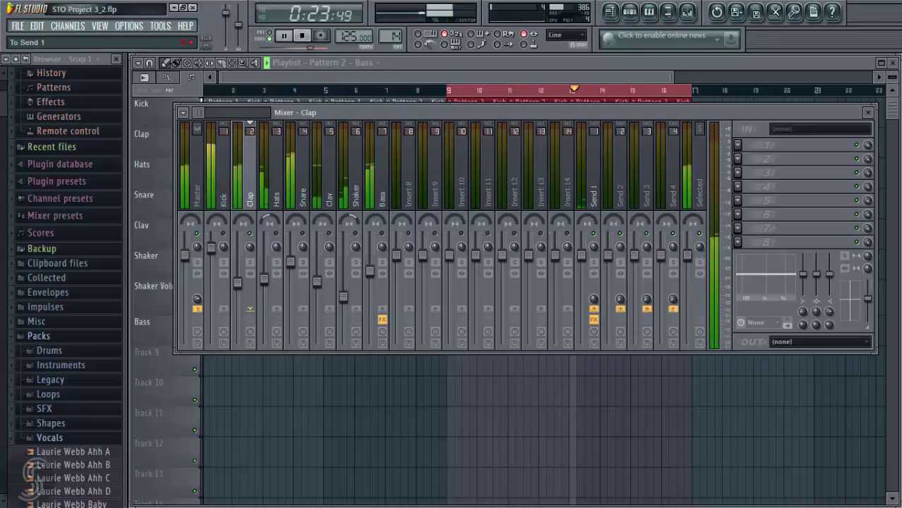
drag(608, 305, 607, 301)
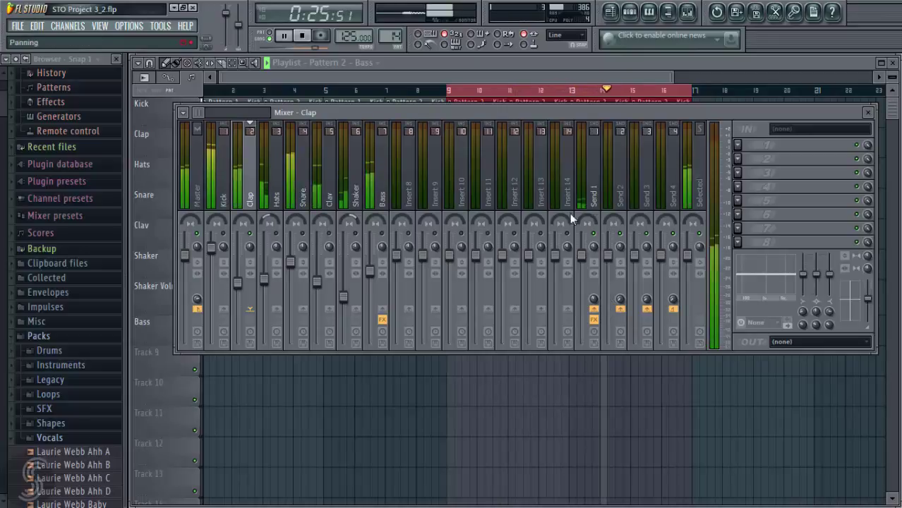
key(space)
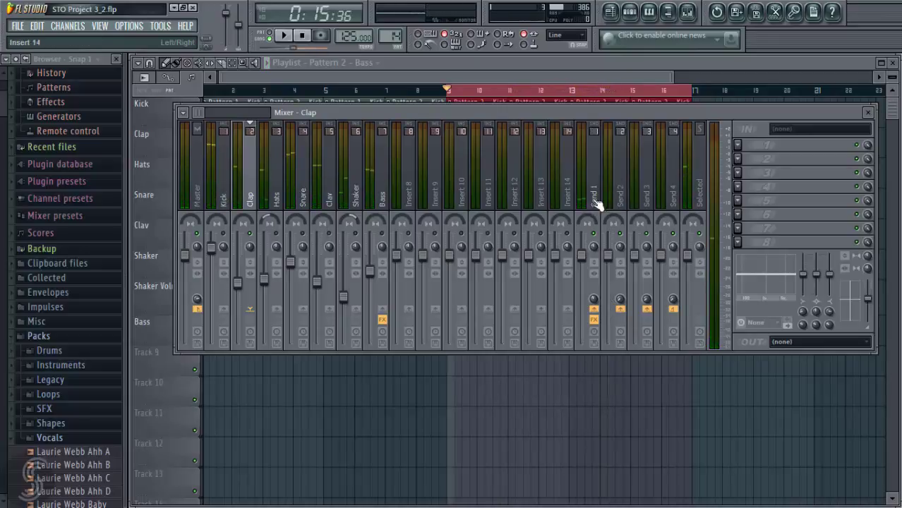
click(600, 185)
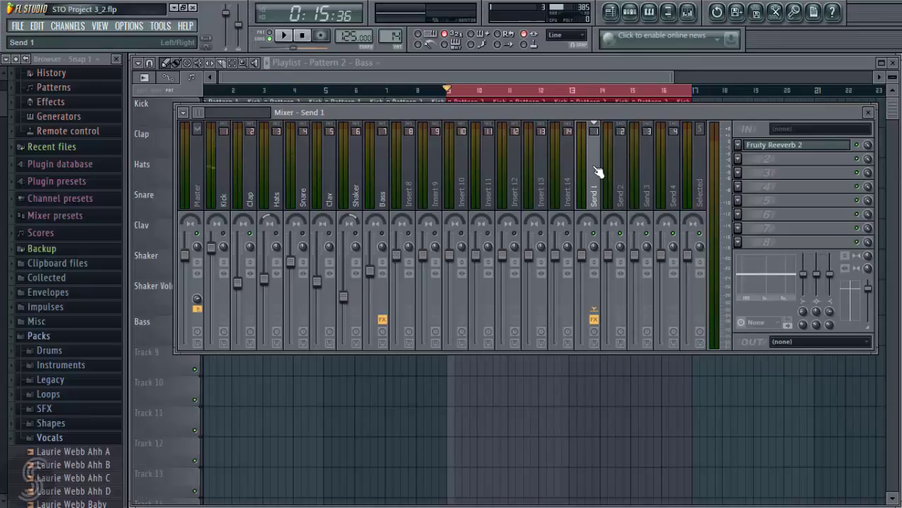
click(249, 192)
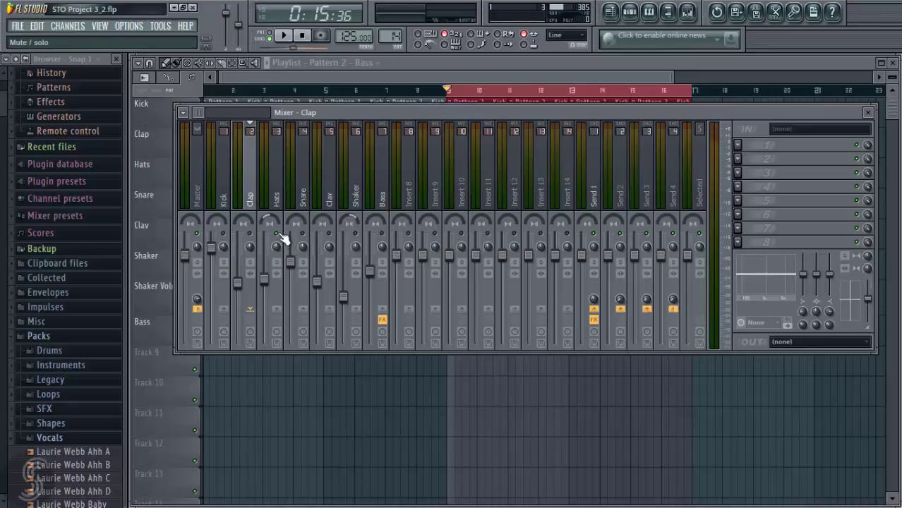
Step: Set the Hats and Snare sends to Send 1, auditioning the loop after each
click(275, 189)
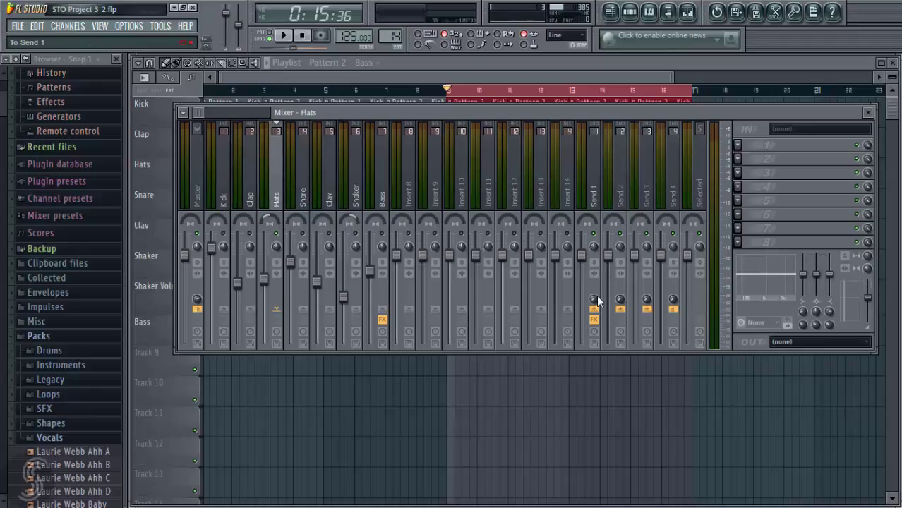
key(space)
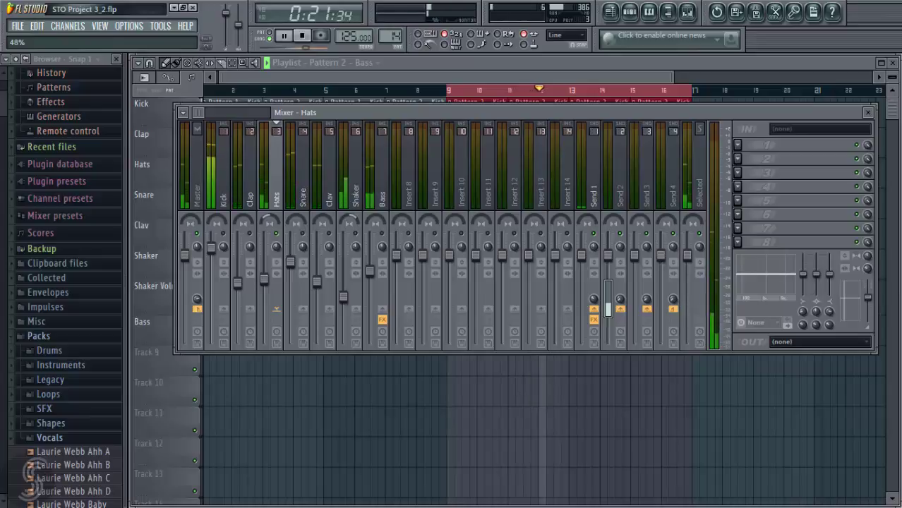
key(space)
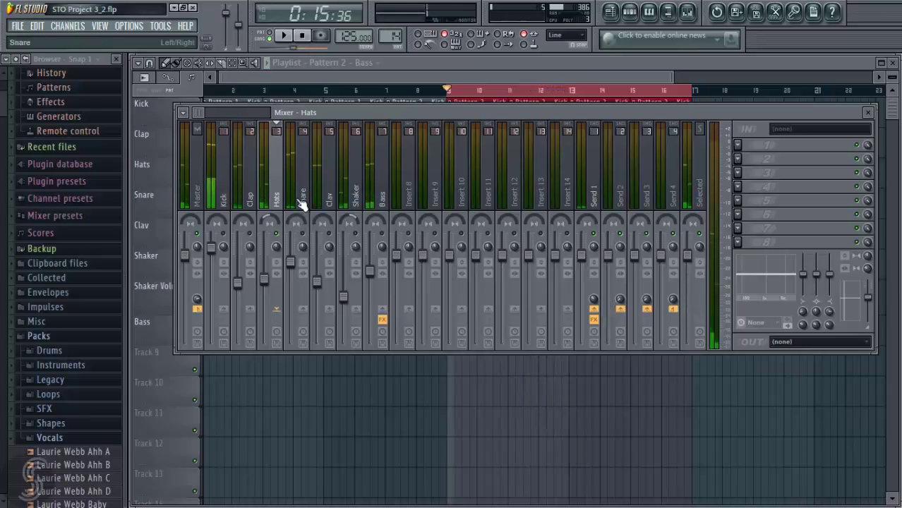
click(302, 201)
key(space)
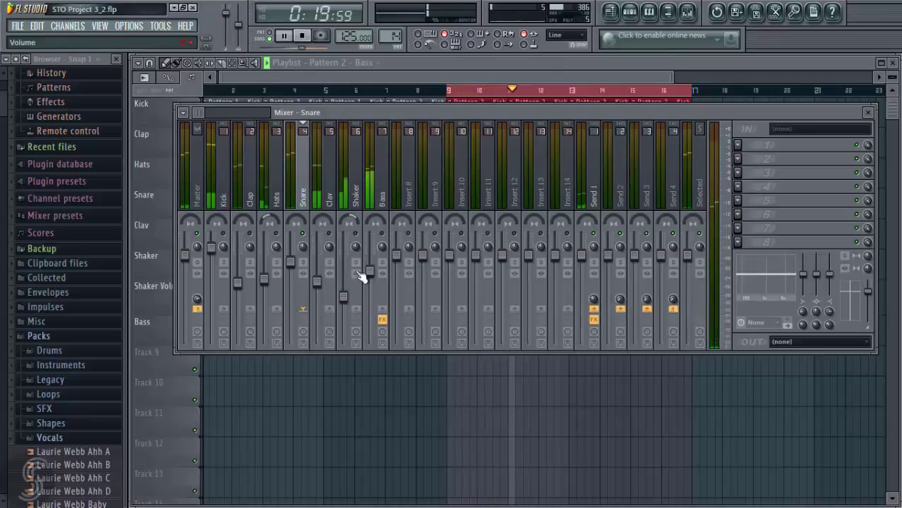
key(space)
Step: Set the Clav and Shaker sends to Send 1, then replay the loop to check levels
click(326, 187)
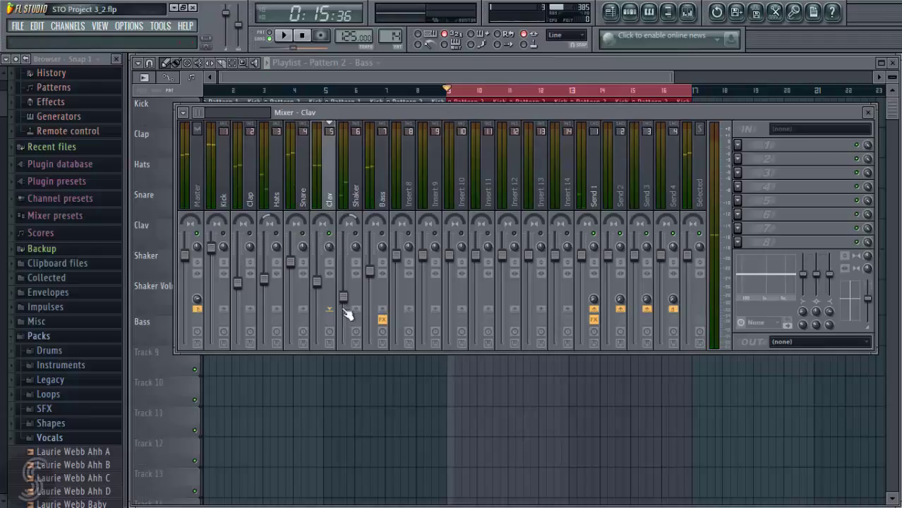
key(space)
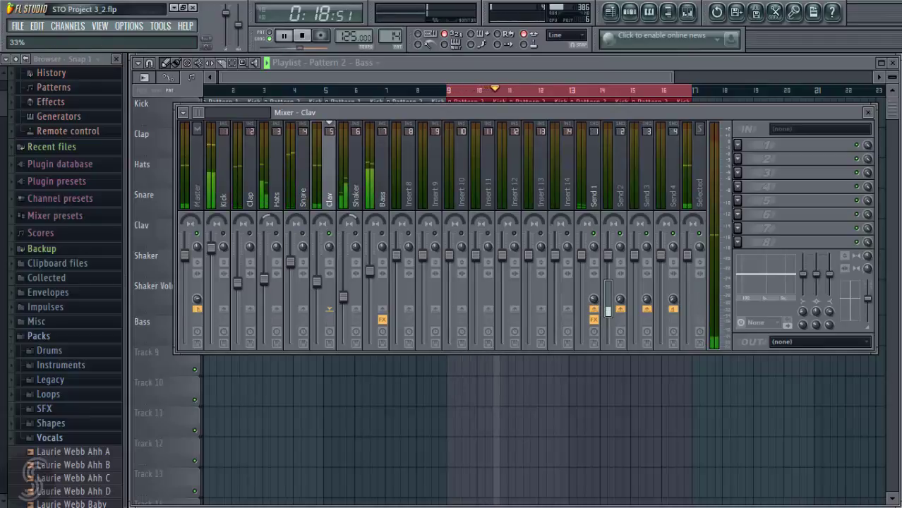
key(space)
click(353, 201)
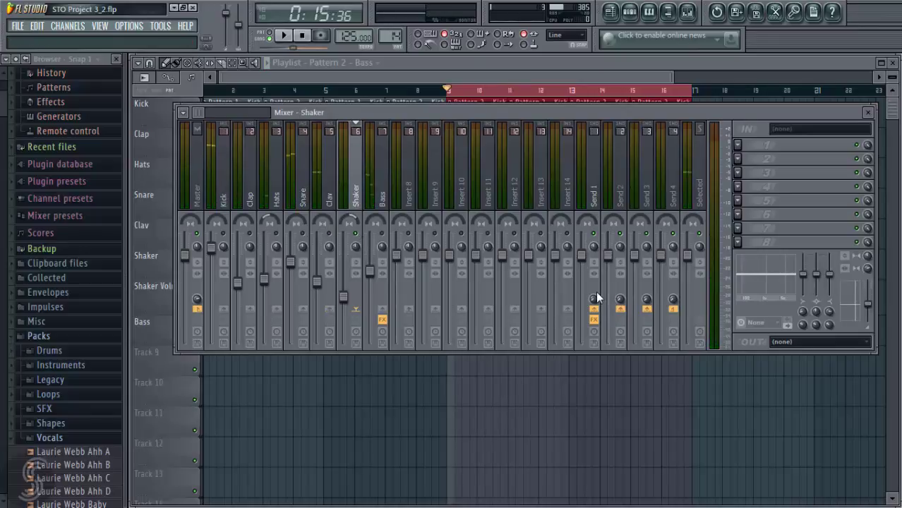
key(space)
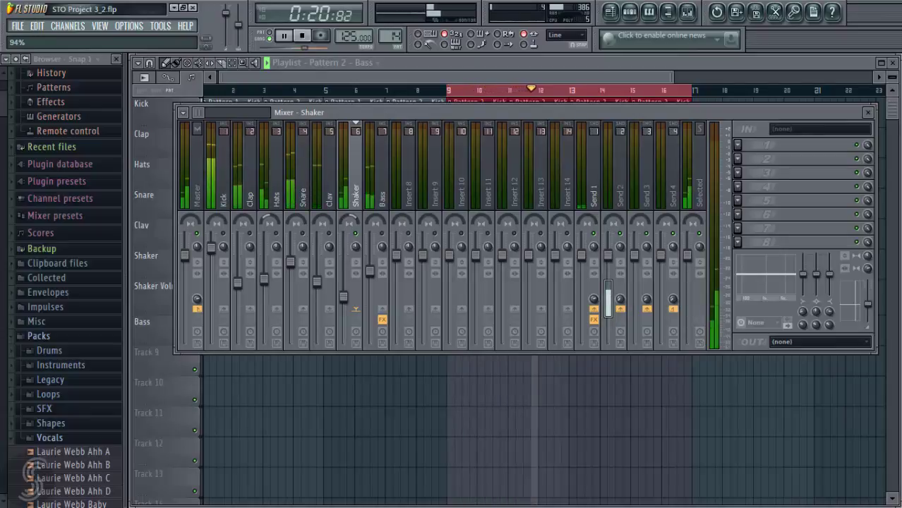
key(space)
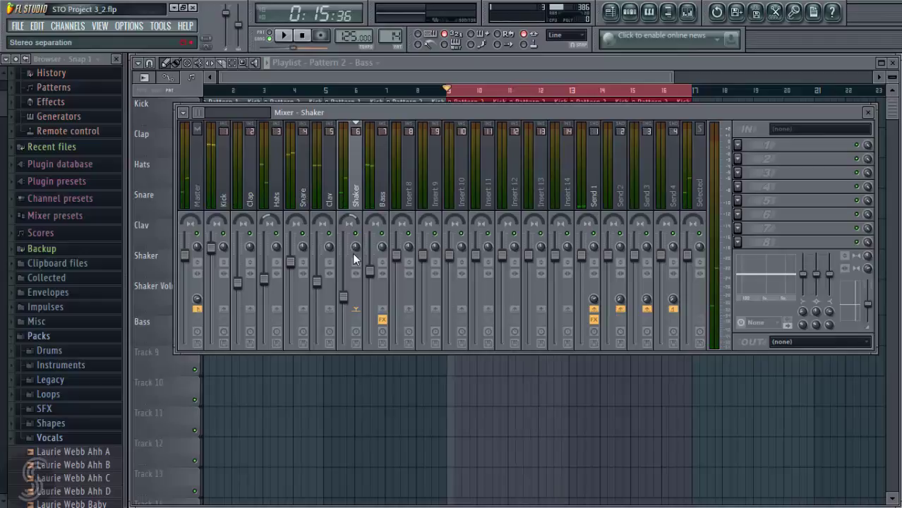
key(space)
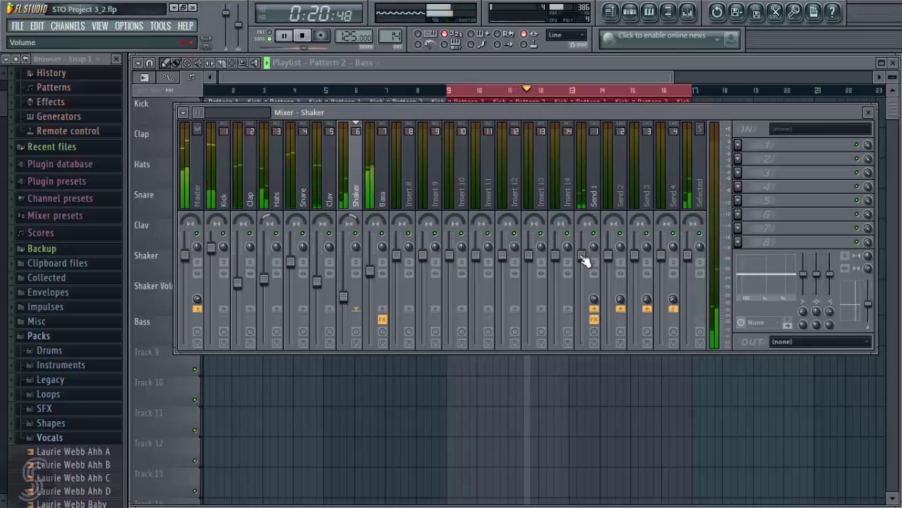
key(space)
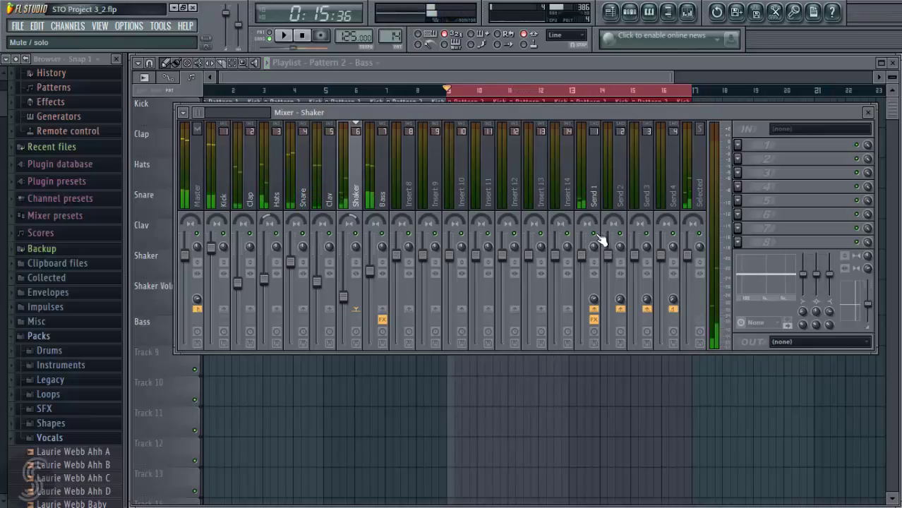
Step: Rename the Send 1 track to 'Reverb' and play the song through it
click(593, 195)
key(F2)
text(Reverb)
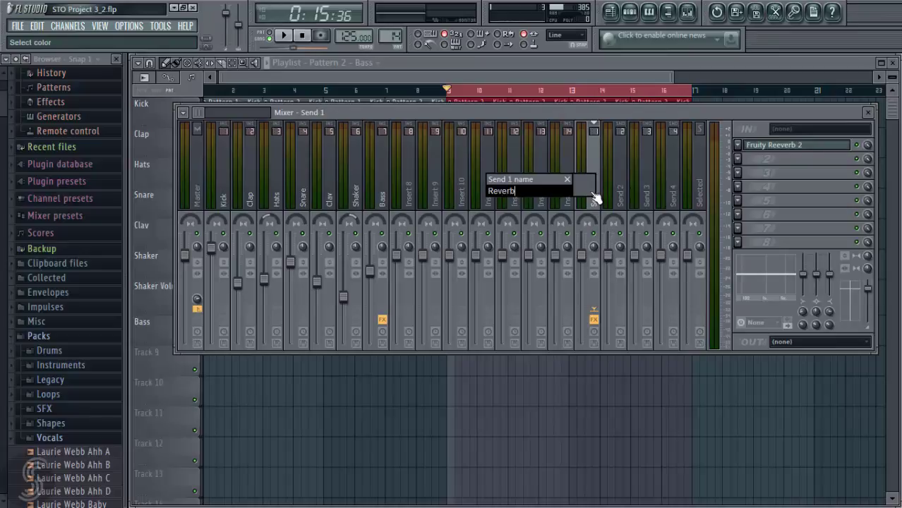
key(Return)
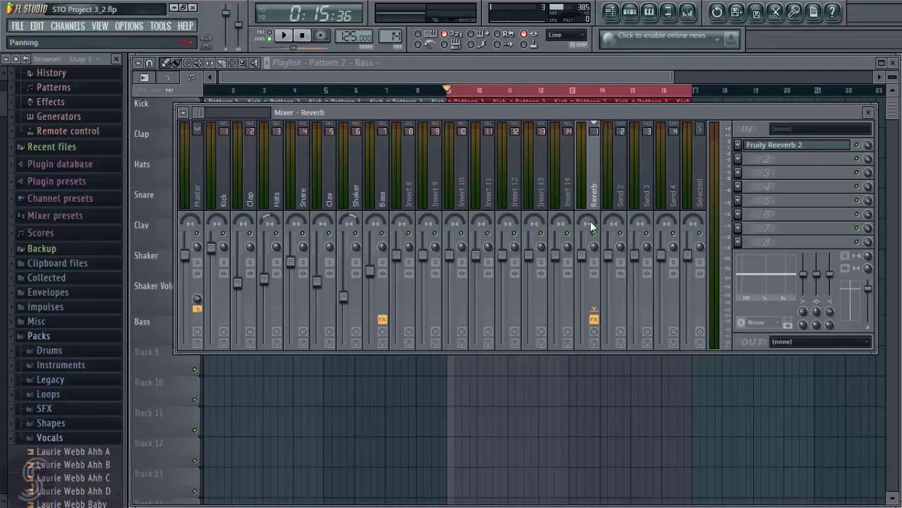
key(space)
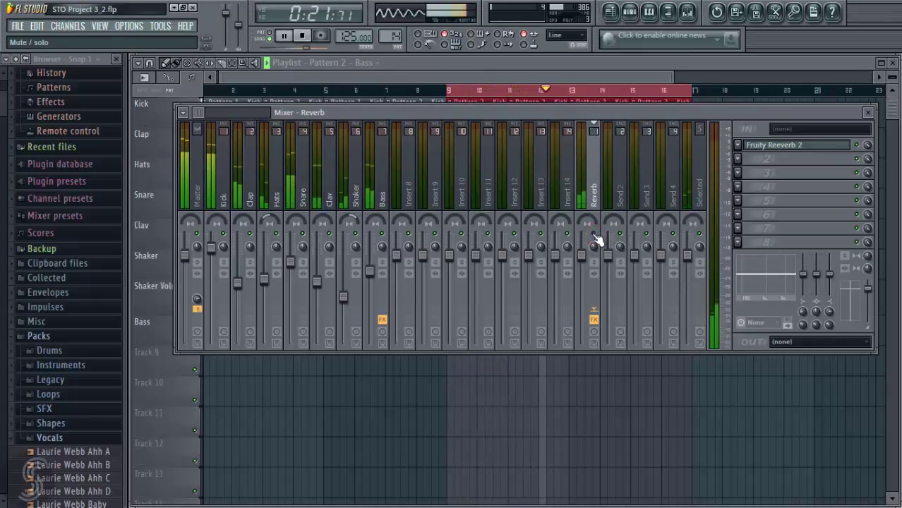
key(space)
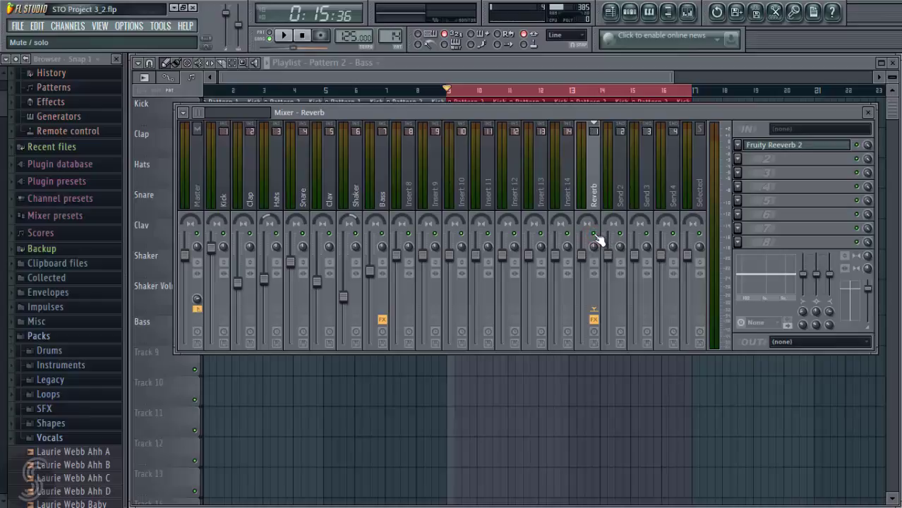
key(space)
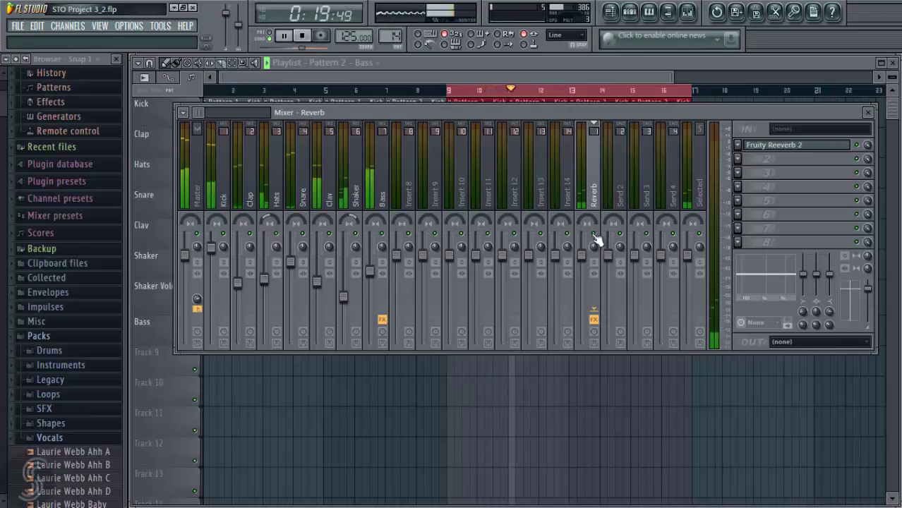
click(593, 235)
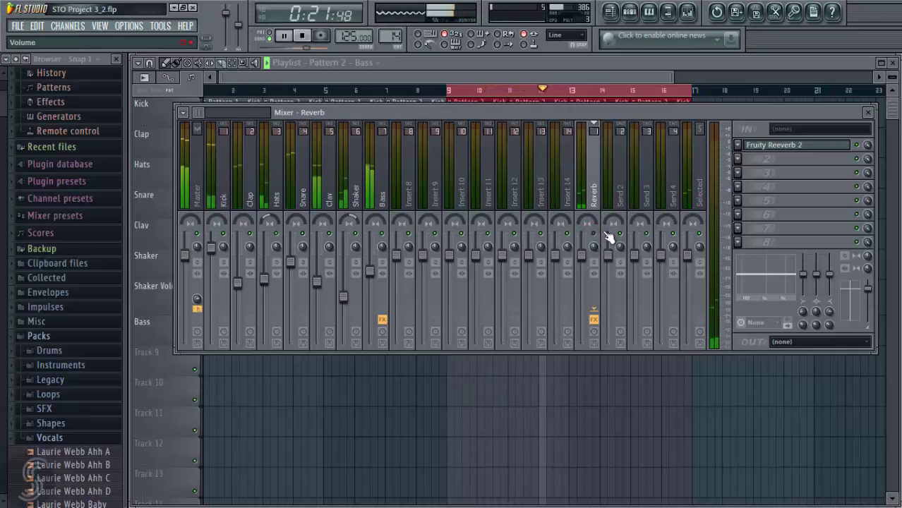
click(594, 233)
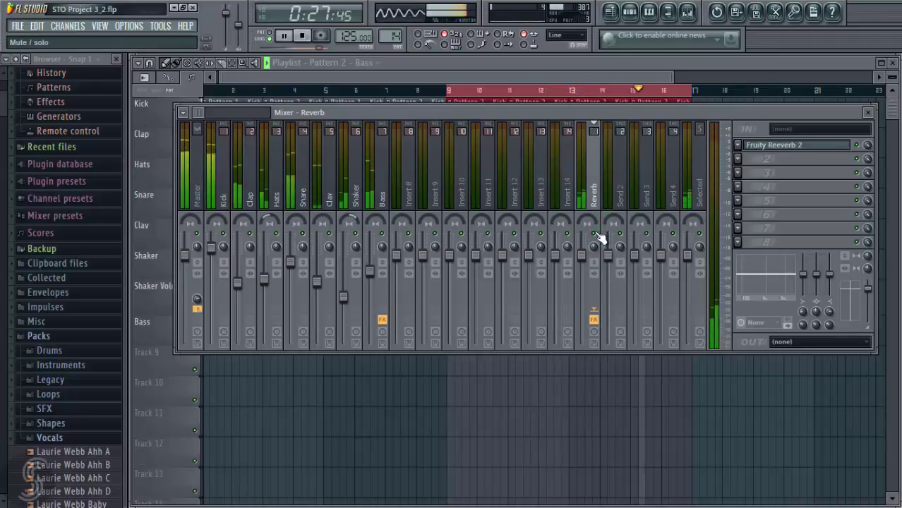
click(594, 233)
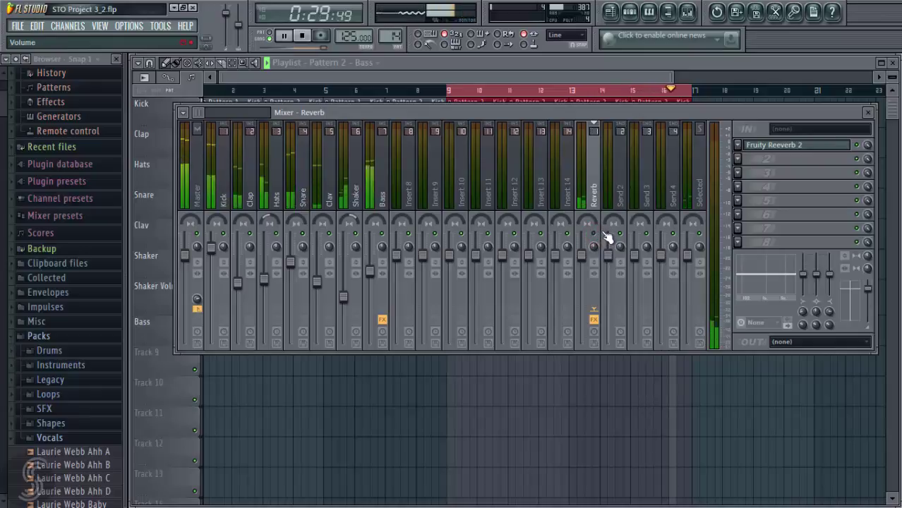
key(space)
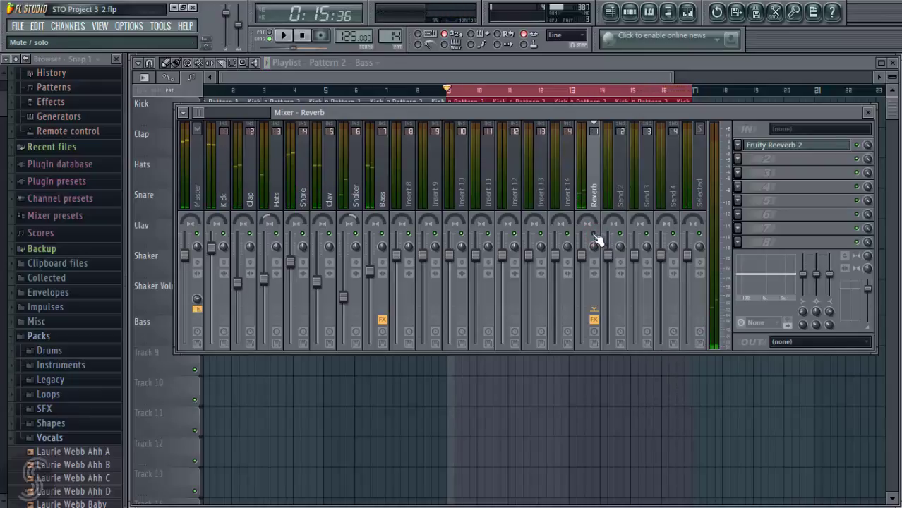
click(594, 233)
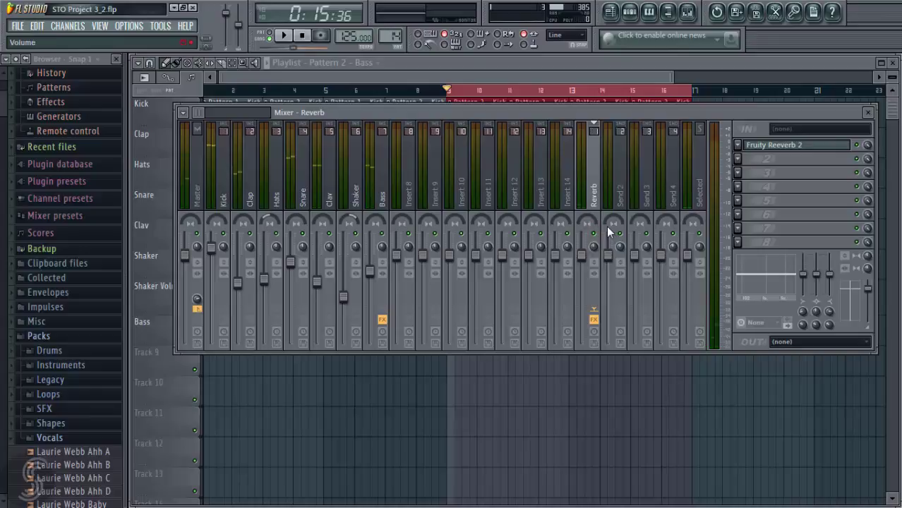